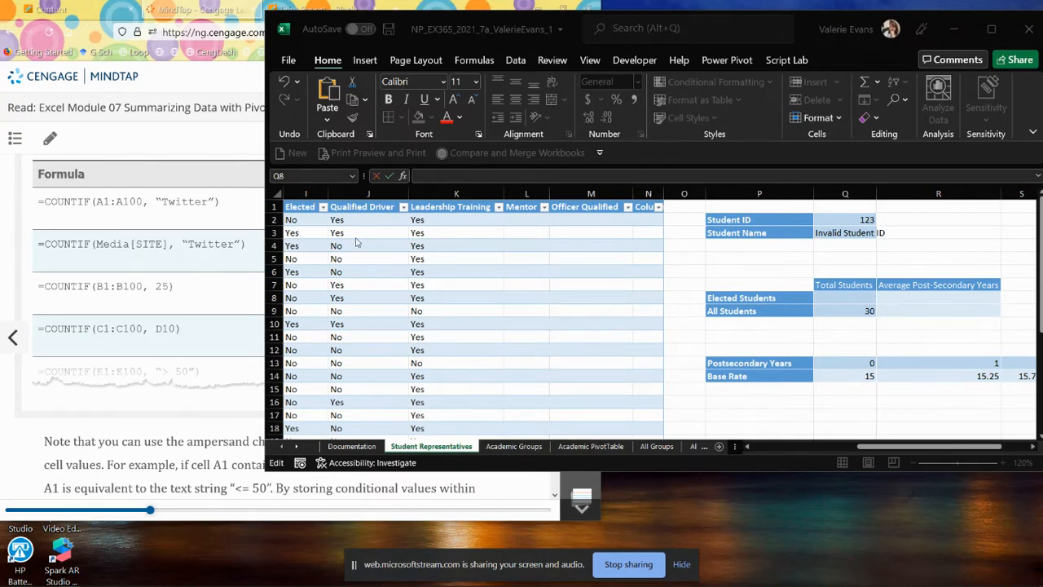
Step: Enter =COUNTIF(StudentRepresentatives[Elected], "Yes") in cell Q8 as the total of elected students
left_click(853, 297)
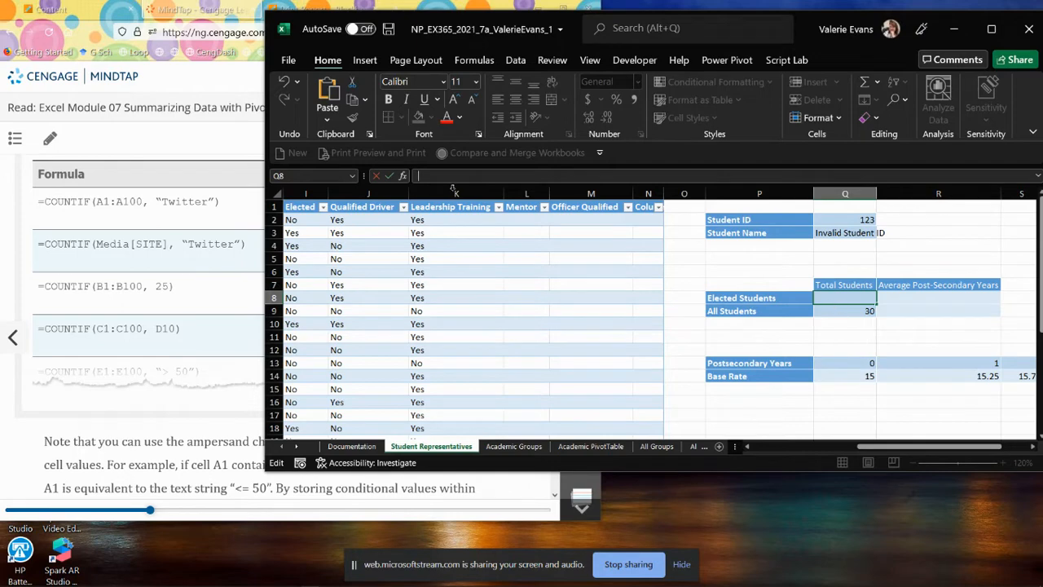
left_click(463, 177)
type("=COUNTIF")
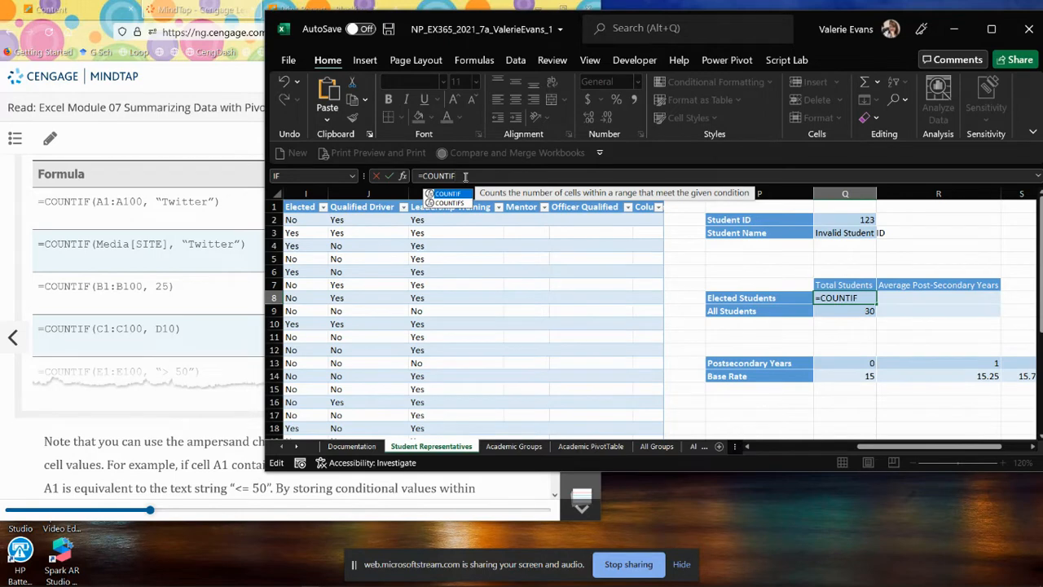
type("(")
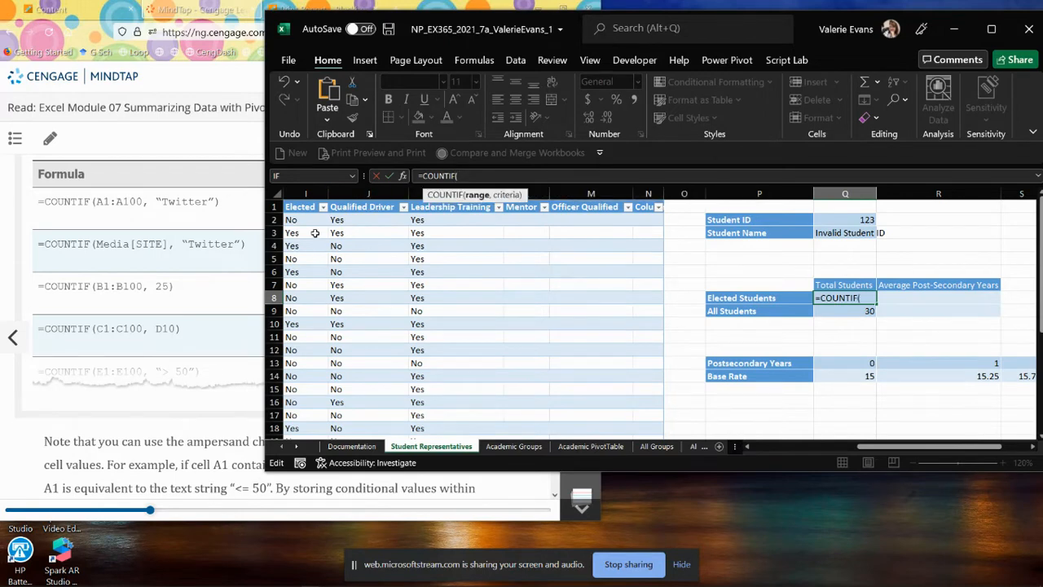
left_click_drag(304, 220, 298, 402)
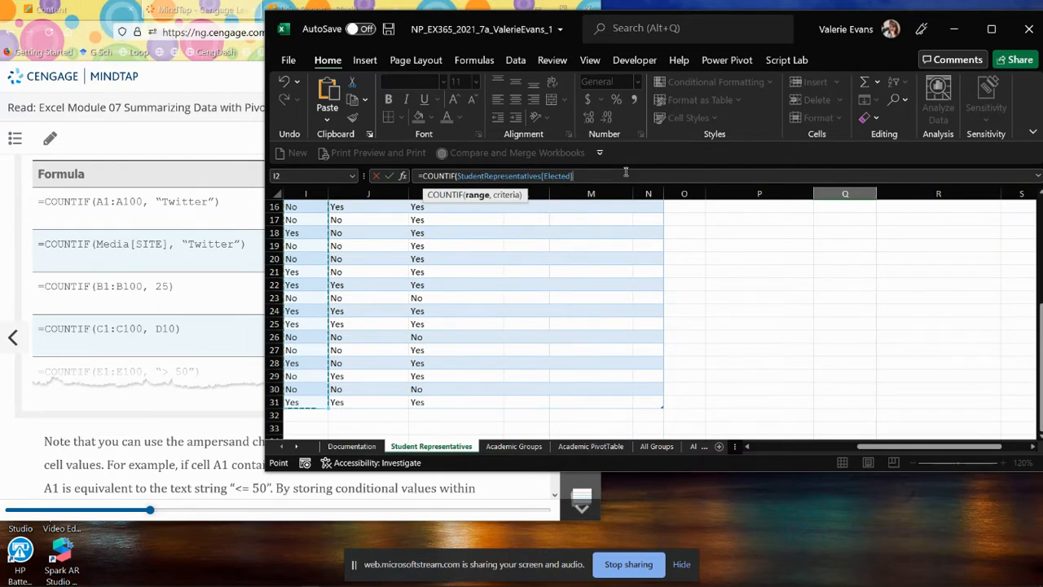
type(", \"Yes")
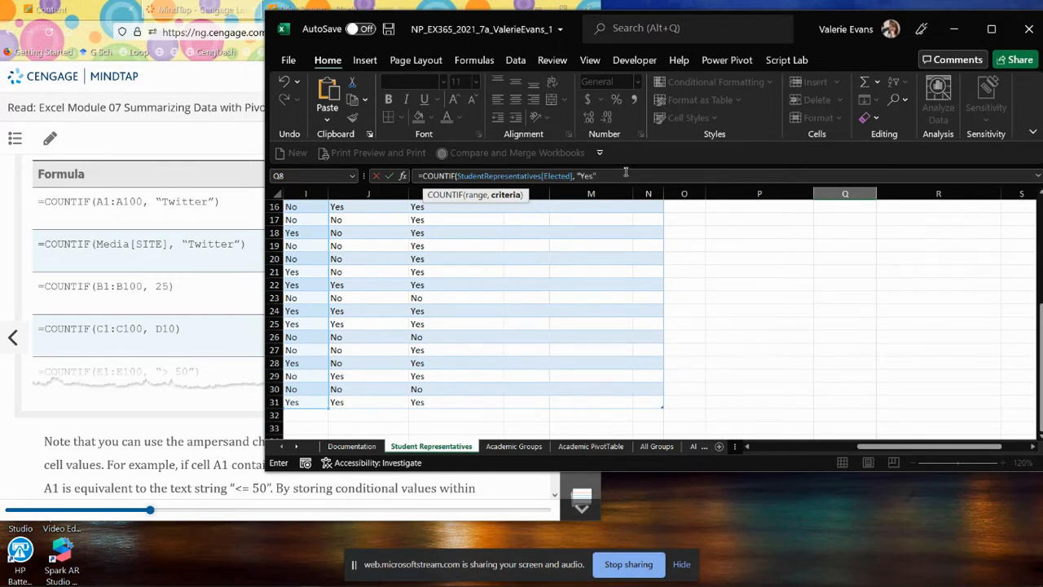
type(")")
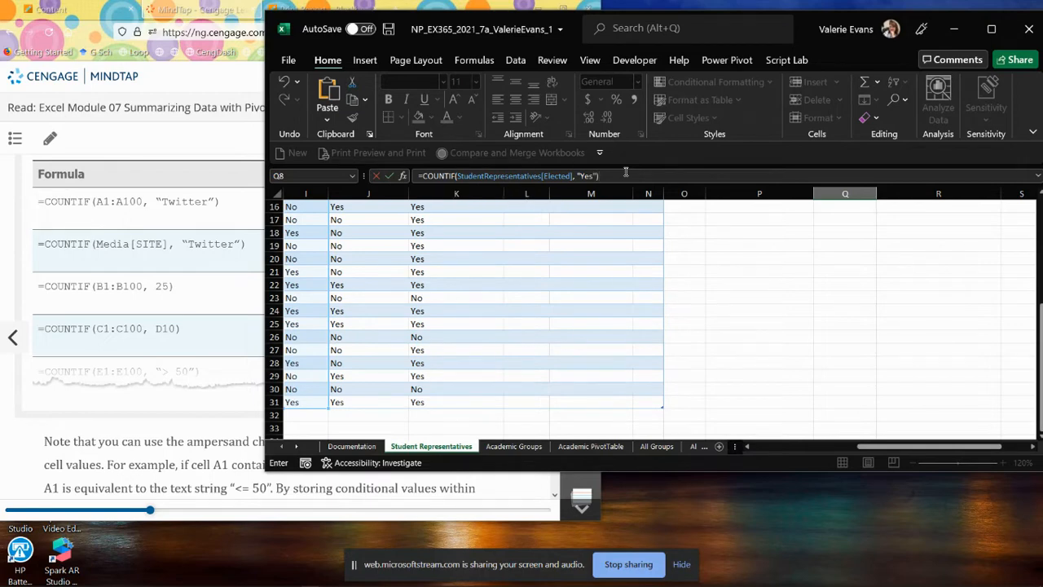
left_click(389, 176)
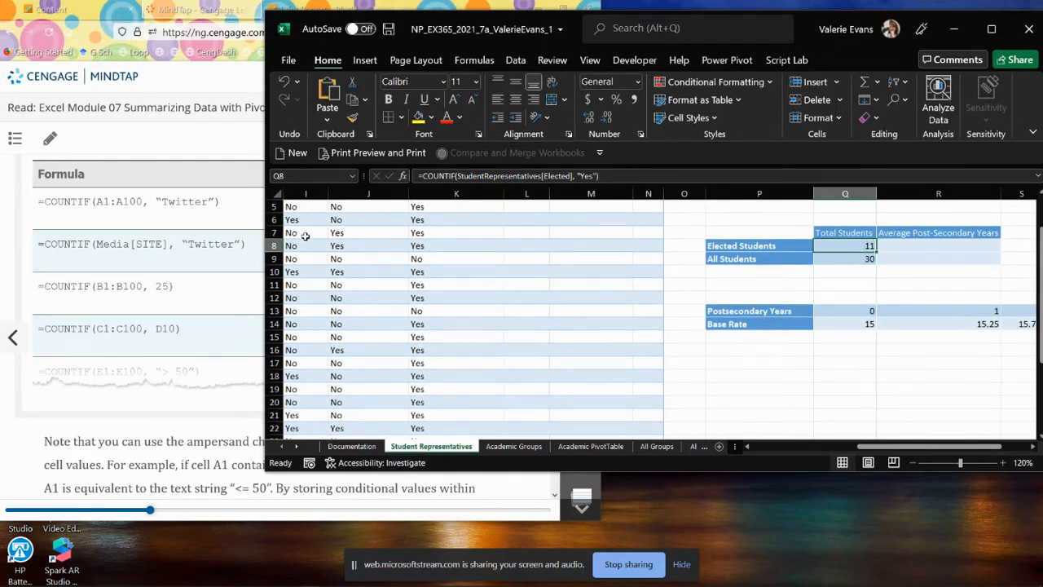
Step: Test the COUNTIF formula by changing the Elected value in cell I2 to Yes, and undo that change
scroll(308, 223, "up", 2)
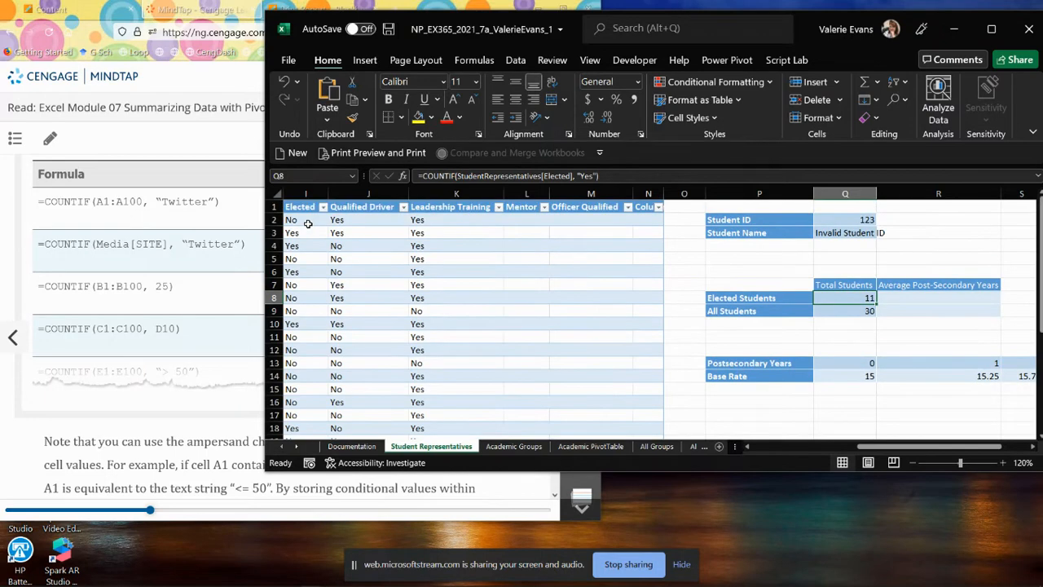
left_click(307, 221)
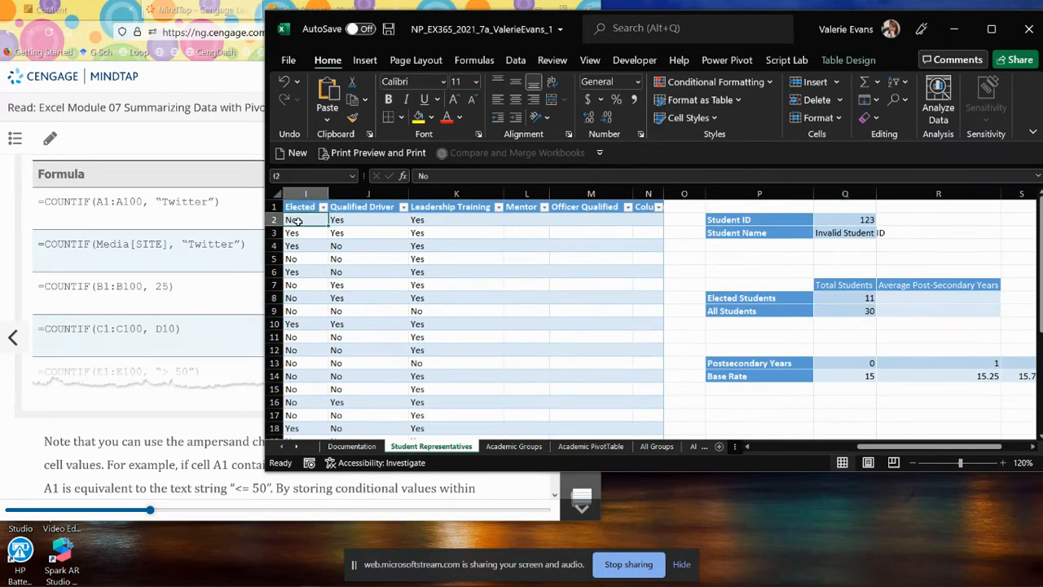
left_click(434, 177)
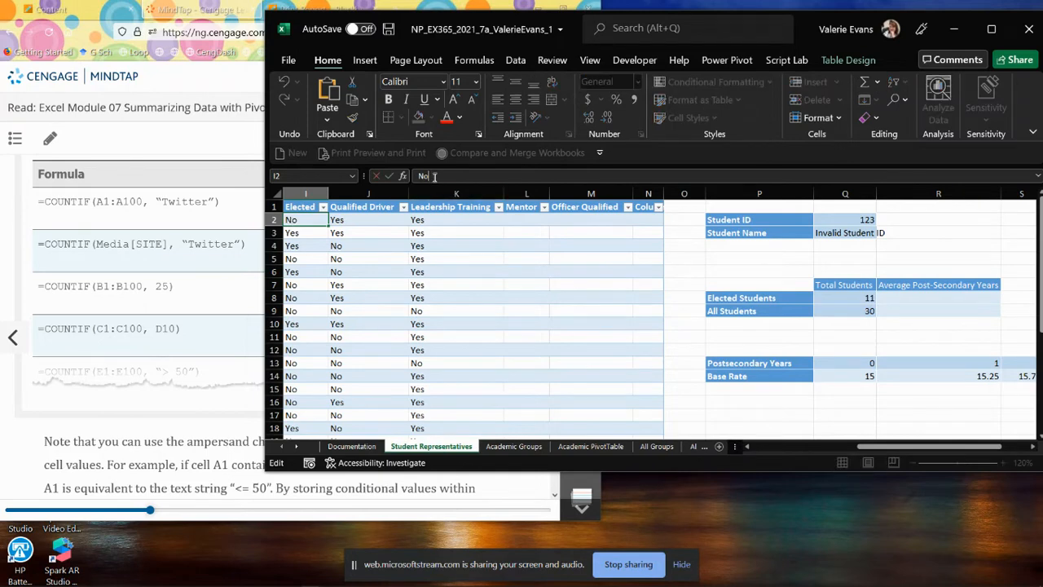
key("BackSpace")
type("Yes")
key("Return")
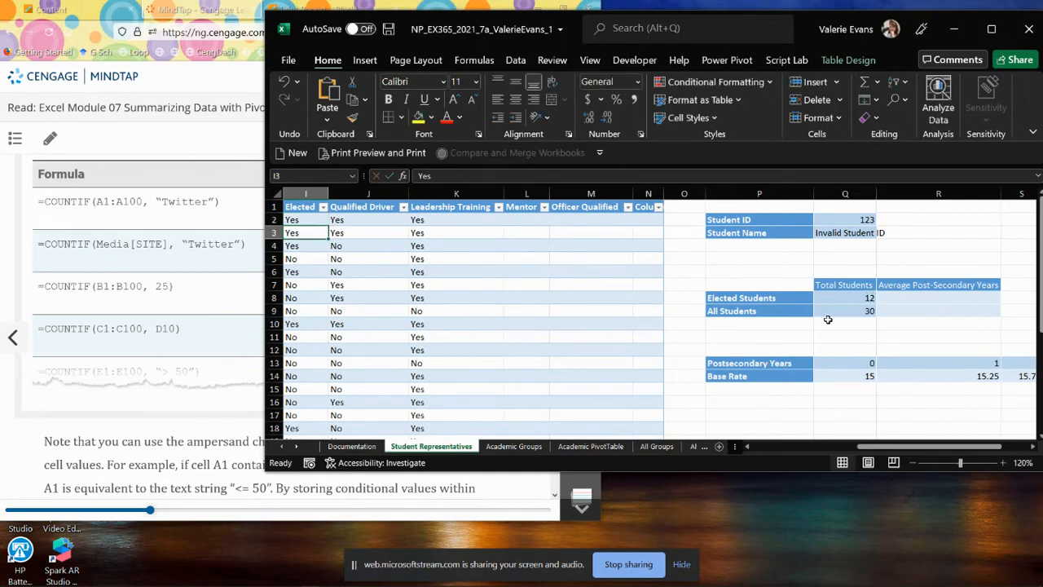
left_click(308, 221)
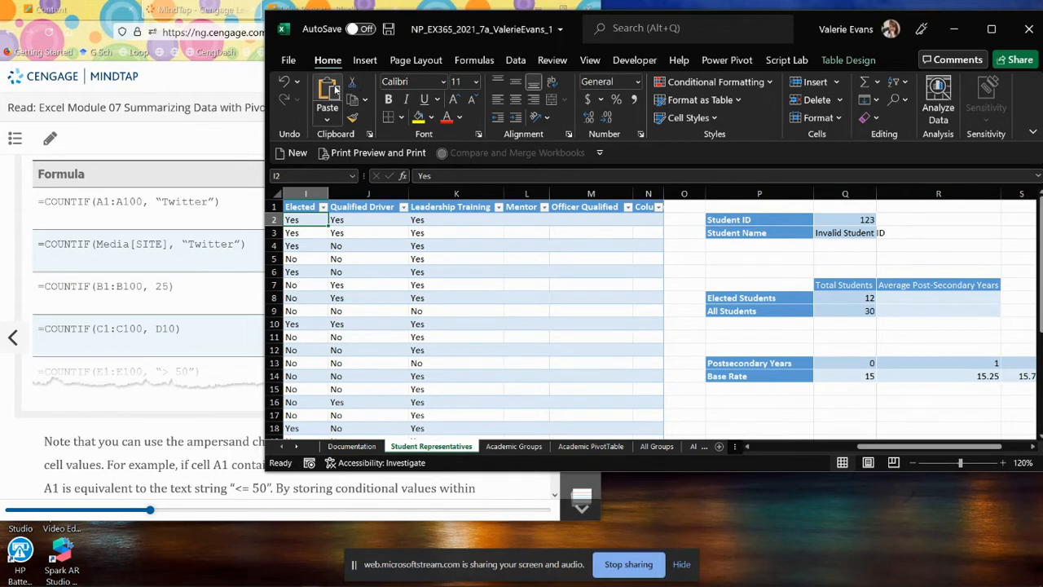
left_click(283, 82)
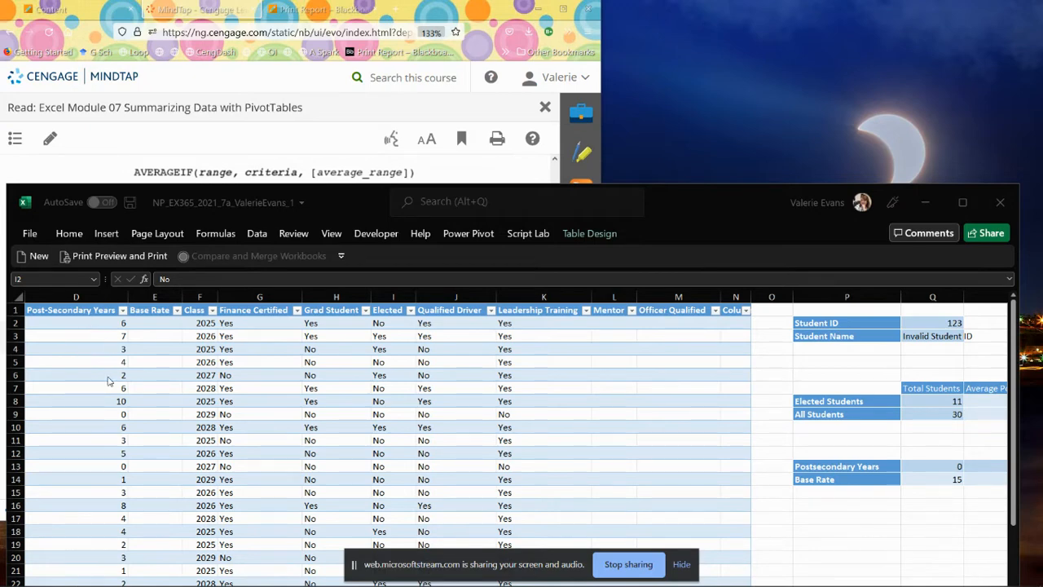
Step: Start an AVERAGEIF formula in cell R8 with the table's Elected column, StudentRepresentatives[Elected], as the range
left_click(984, 397)
left_click(985, 400)
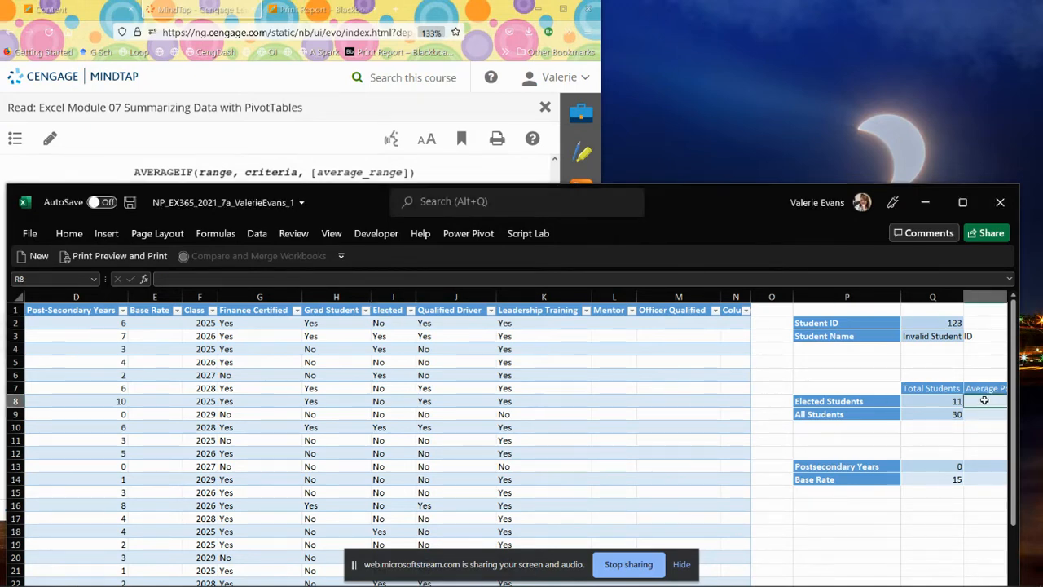
type("=")
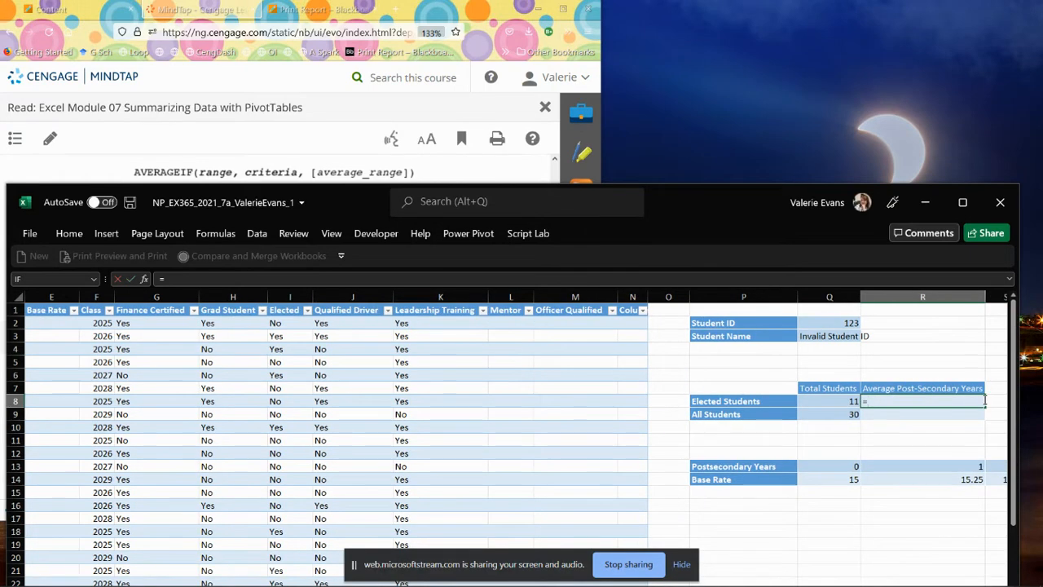
type("AVERAGEIF")
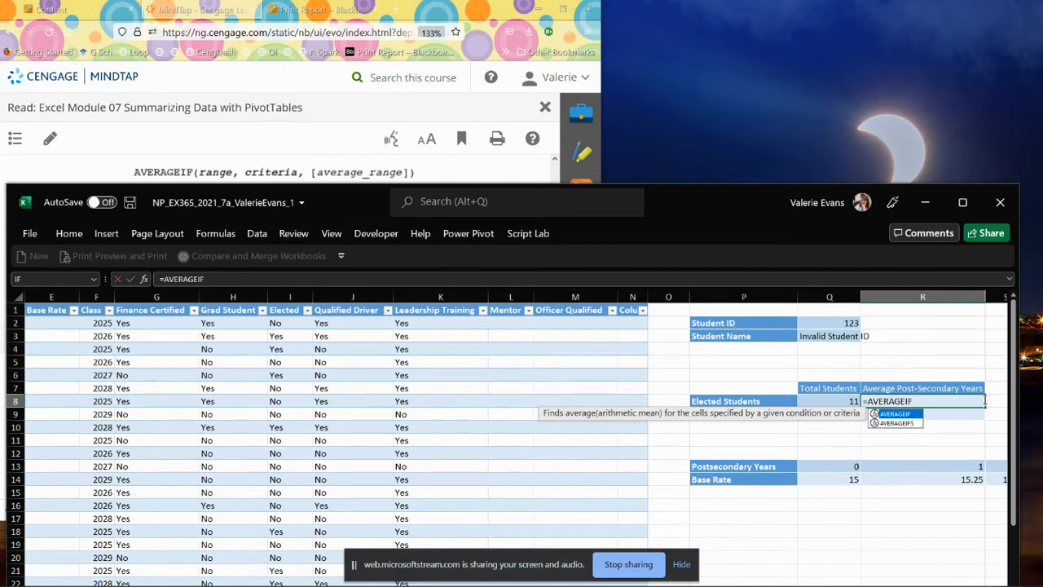
type("(")
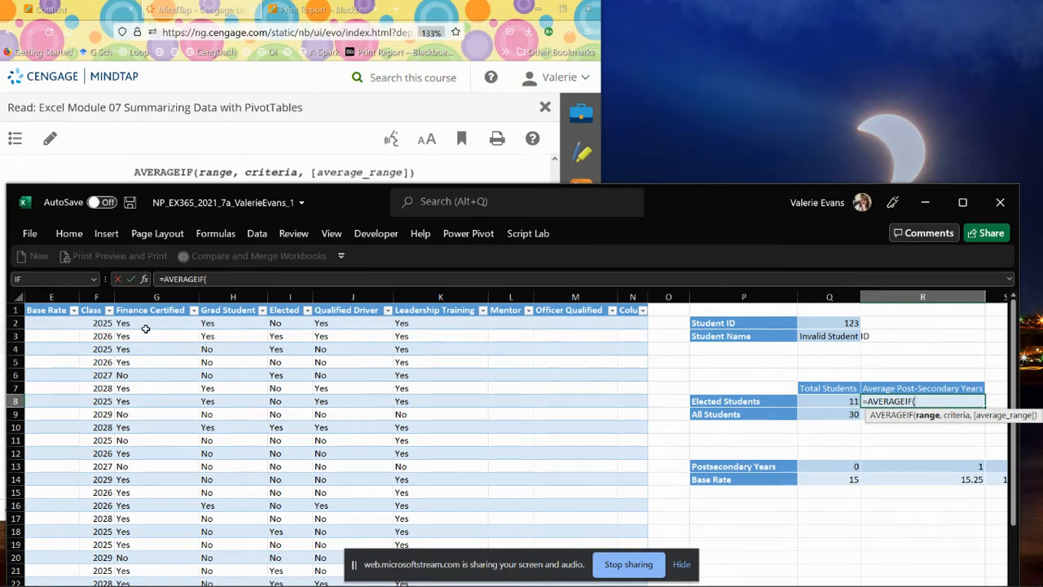
left_click_drag(287, 323, 286, 449)
scroll(815, 454, "up", 6)
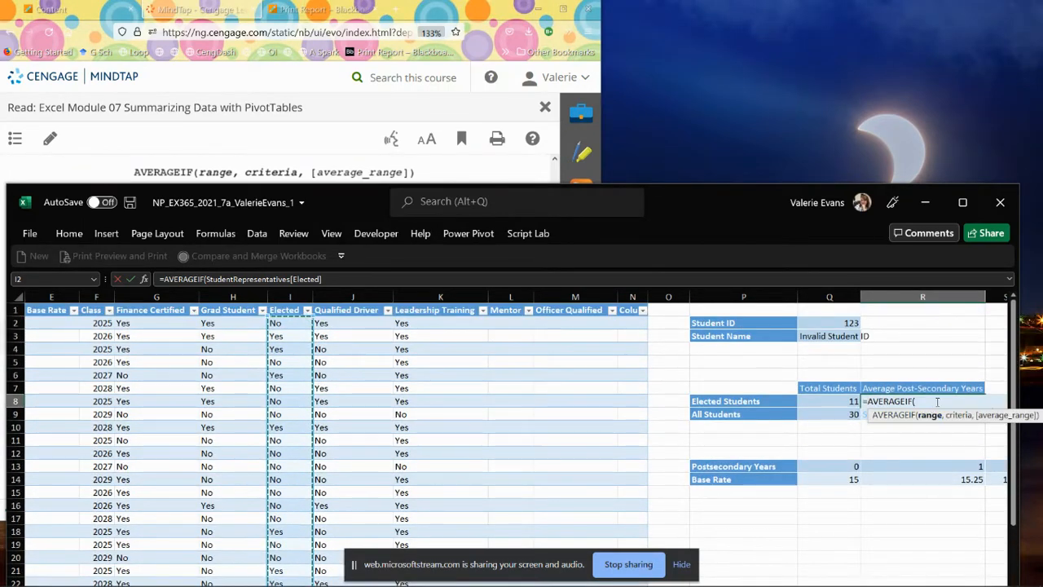
left_click(330, 279)
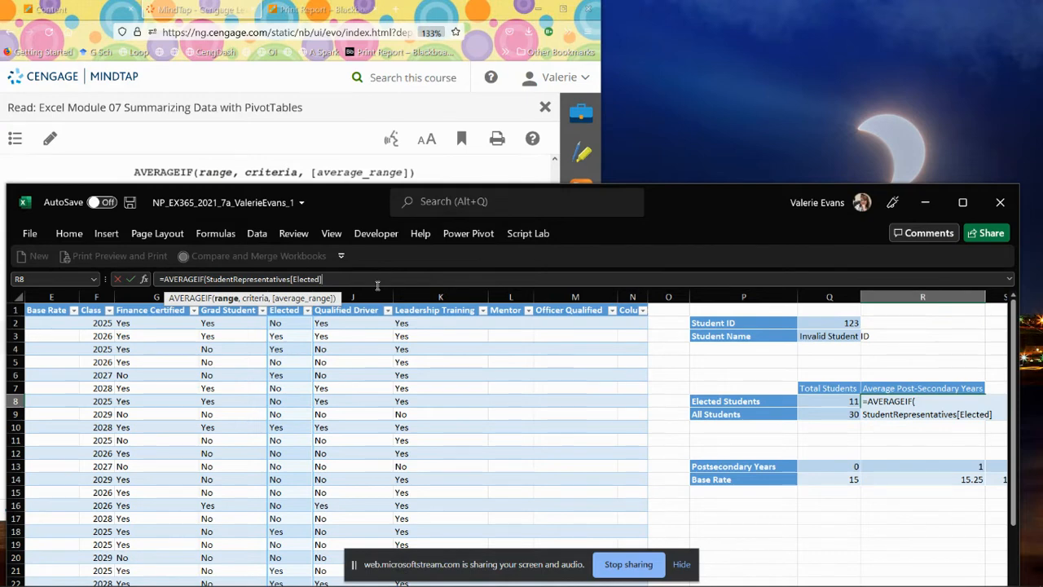
Step: Add "Yes" as the criteria of the AVERAGEIF formula
type(",")
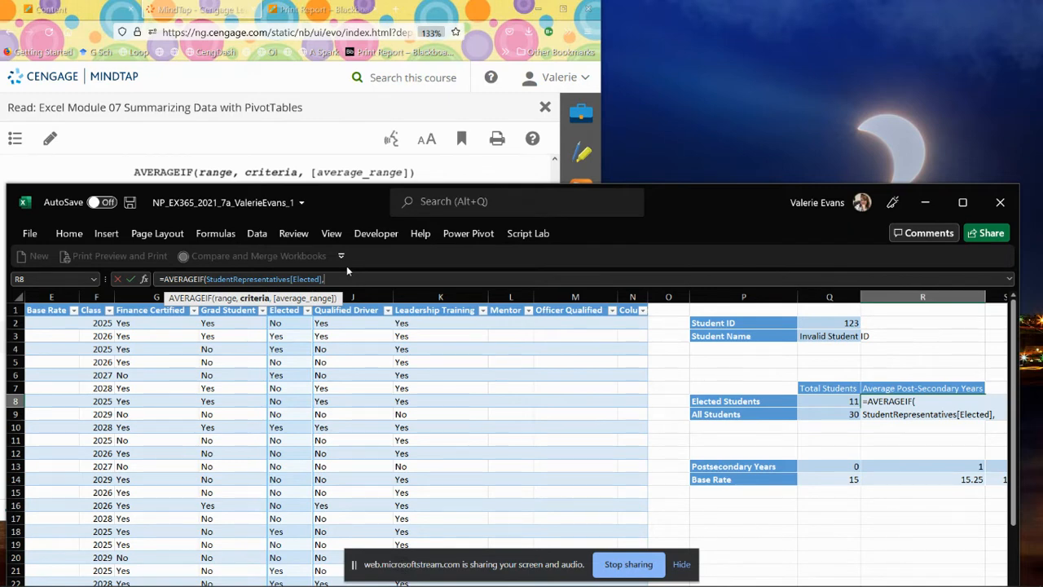
type("\"yES")
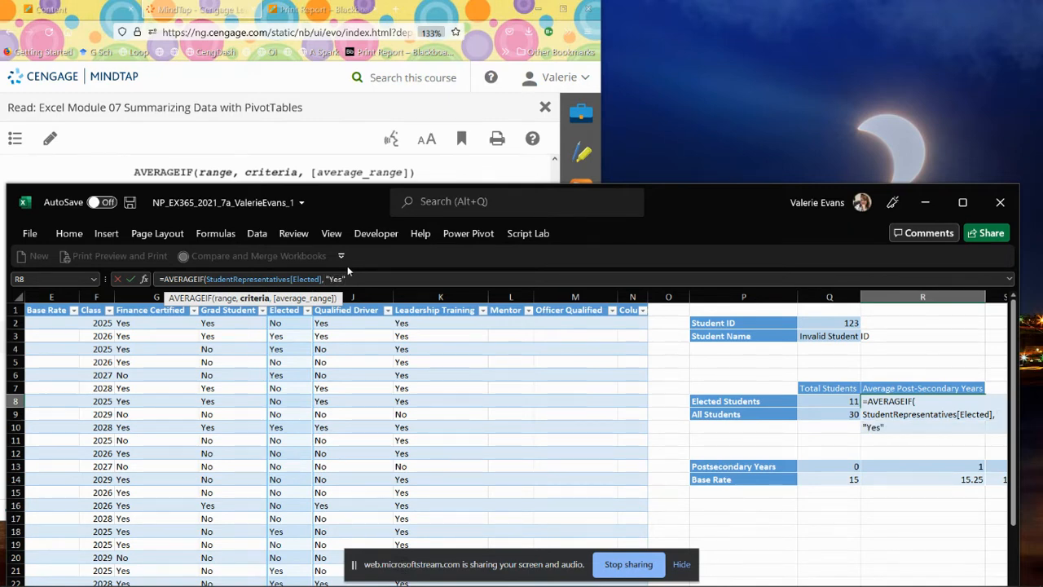
type("\",")
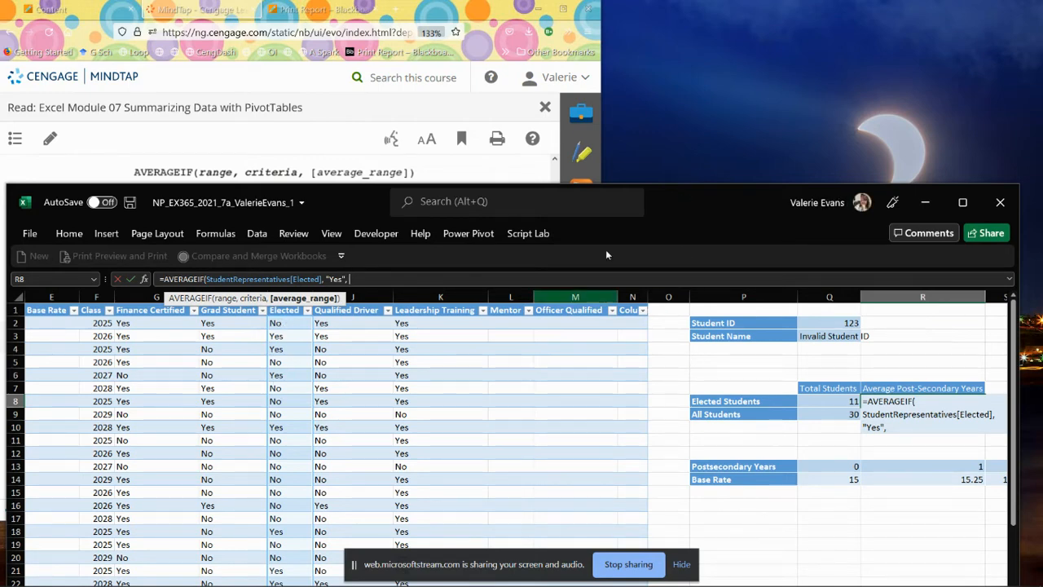
Step: Complete the AVERAGEIF formula in R8 with StudentRepresentatives[Post-Secondary Years] as the average range
left_click_drag(670, 199, 670, 90)
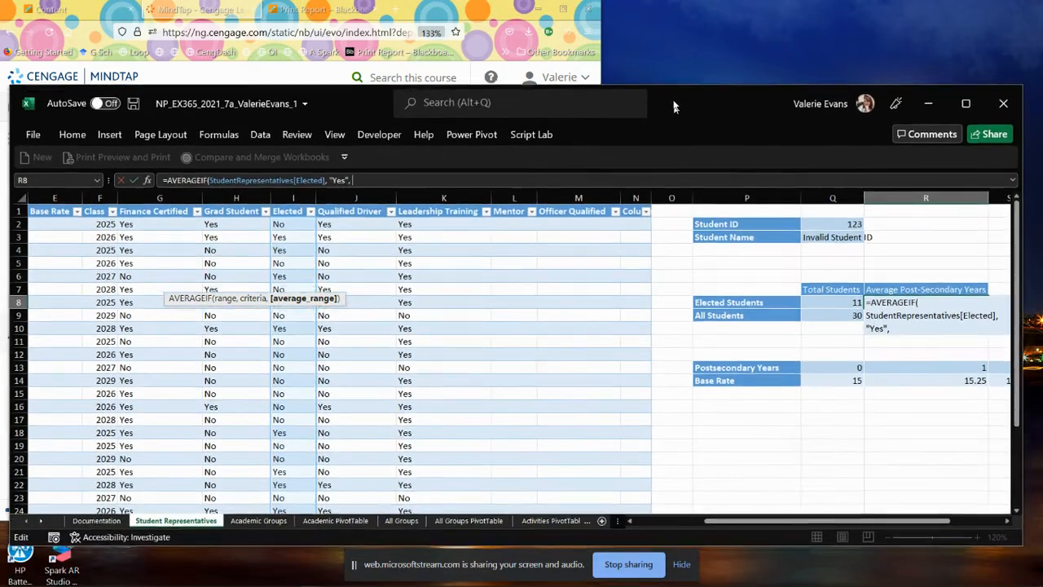
left_click(628, 509)
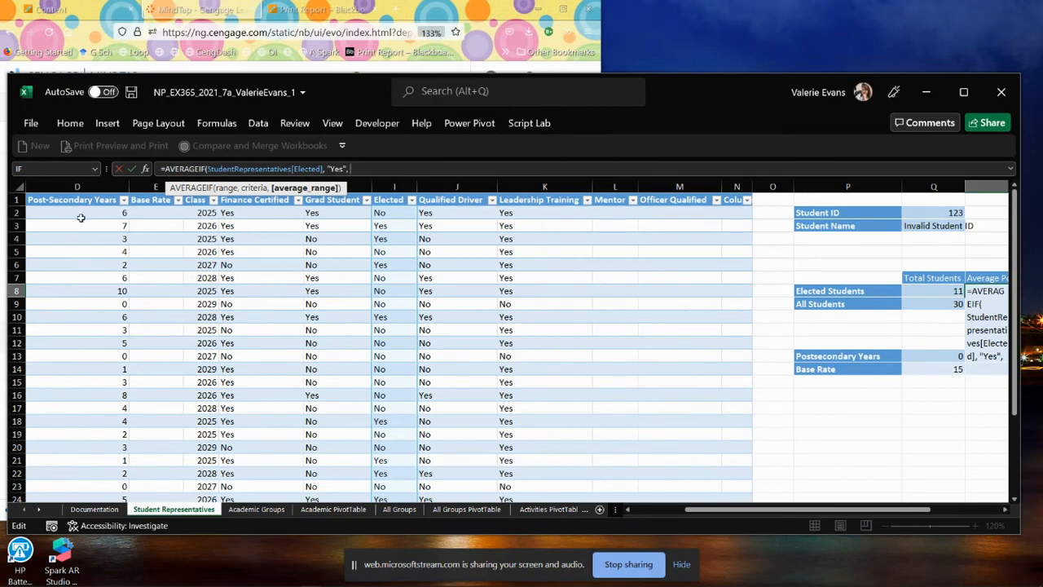
left_click_drag(83, 213, 73, 468)
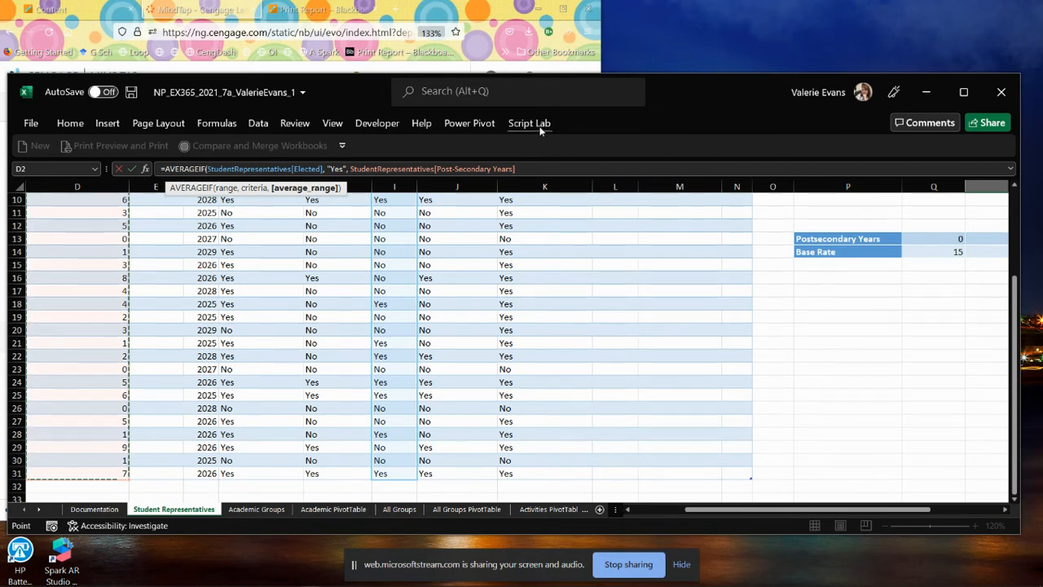
type(")")
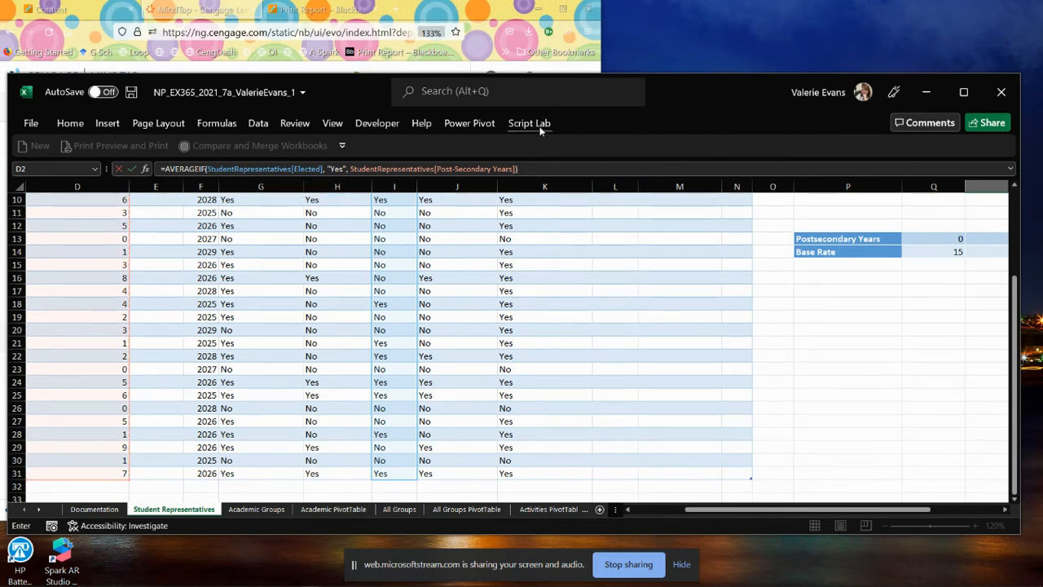
left_click(131, 170)
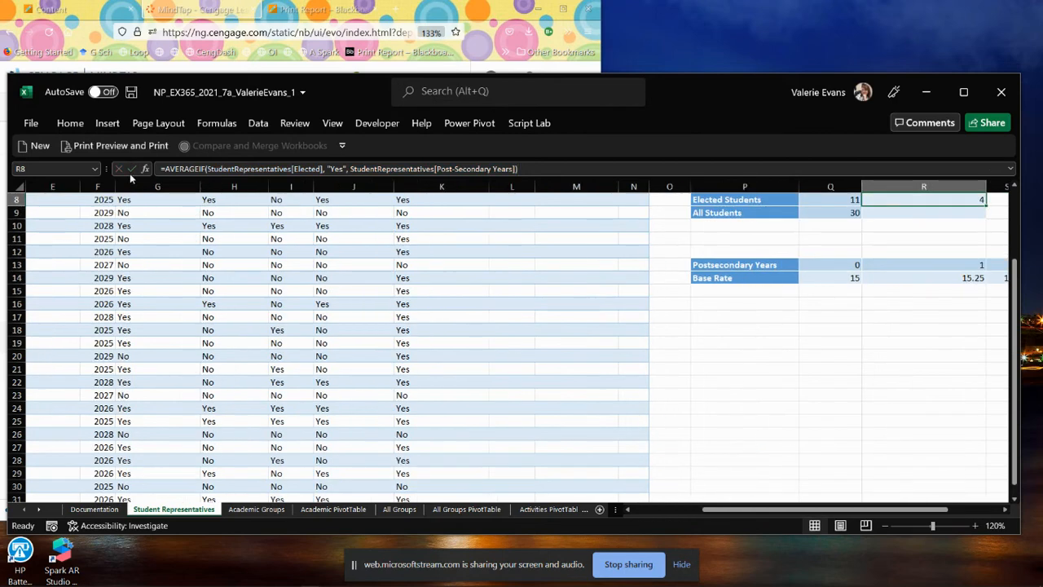
scroll(805, 431, "up", 1)
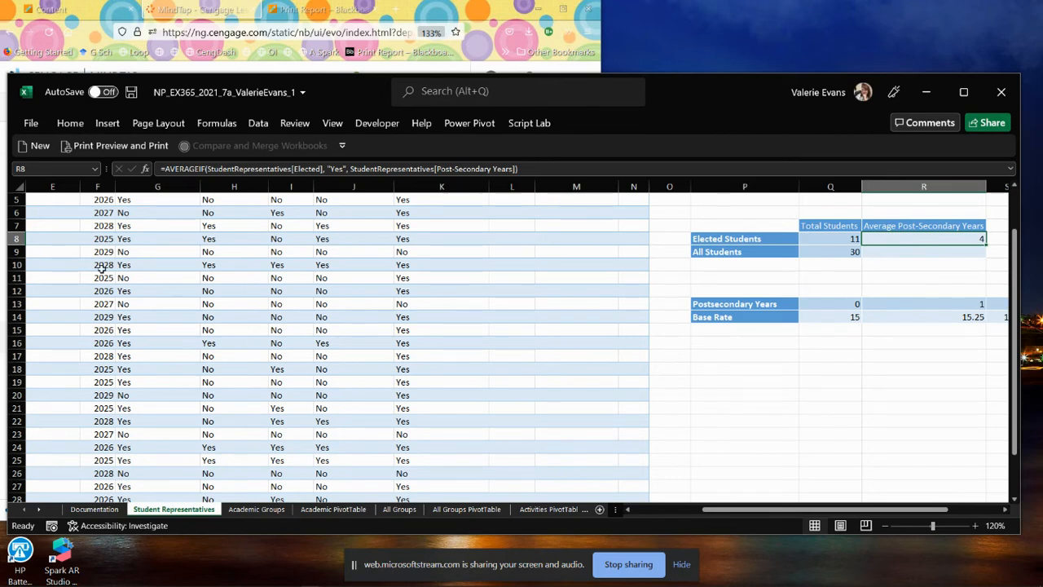
scroll(137, 323, "up", 2)
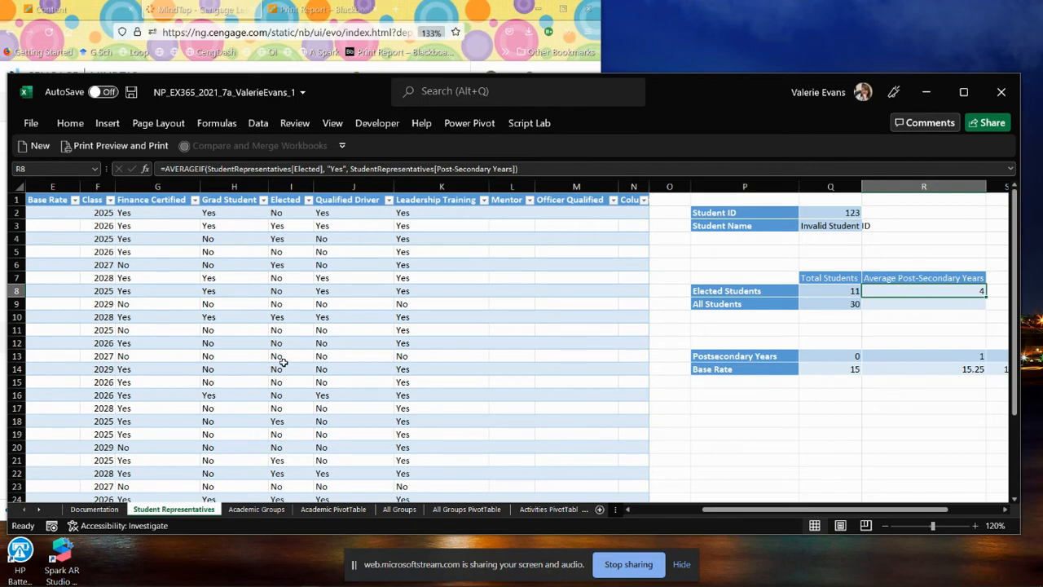
left_click(628, 509)
left_click(628, 510)
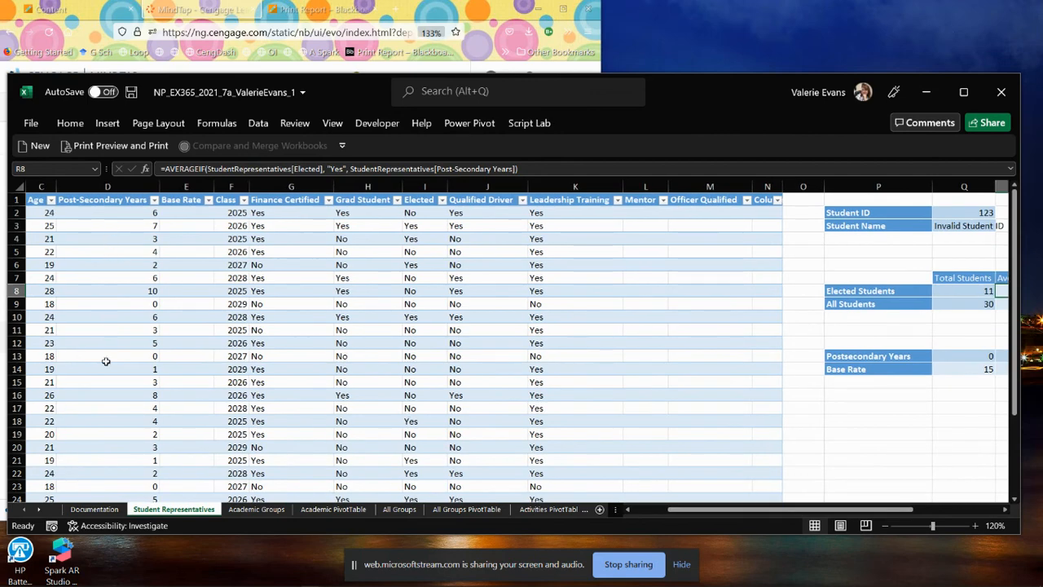